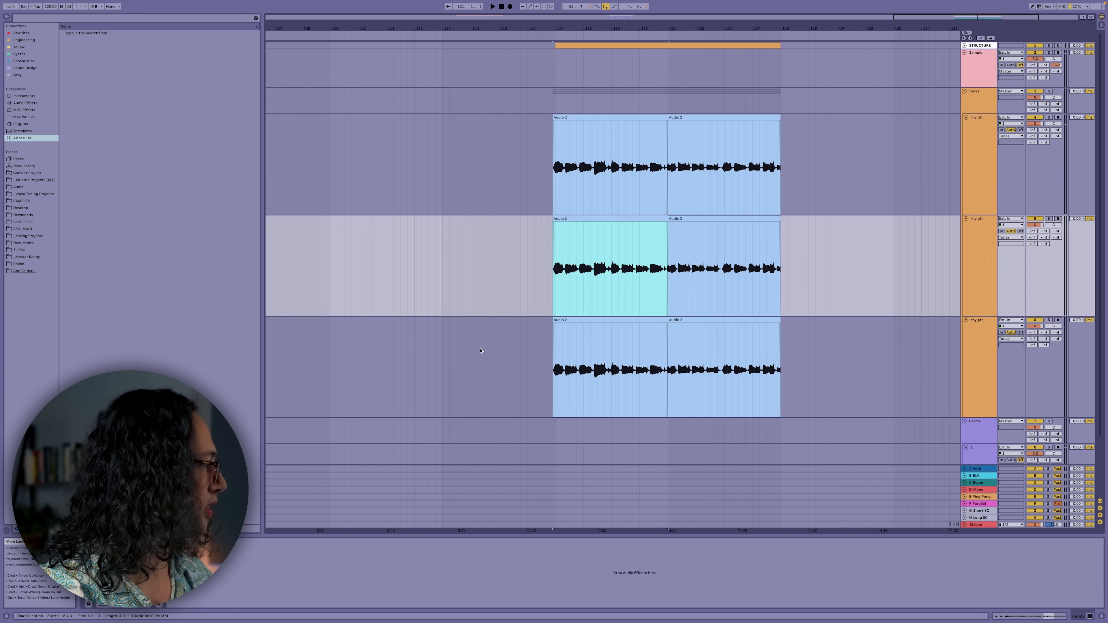
Rename the two duplicated rhythm guitar tracks as rhy gtr L1 and rhy gtr R1.
shift+click(764, 220)
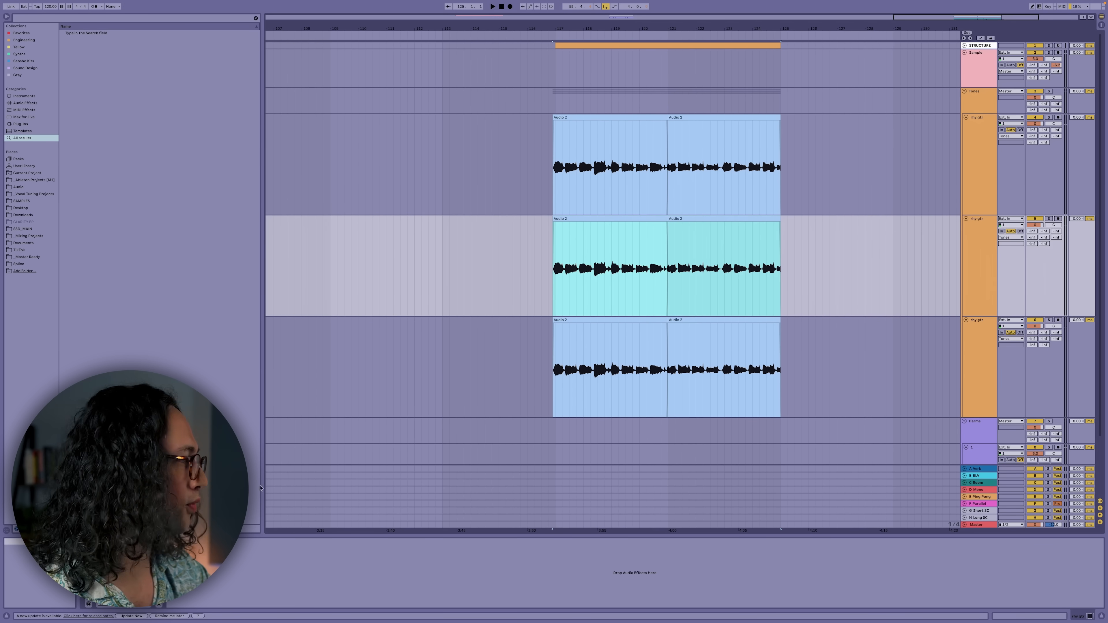
click(645, 228)
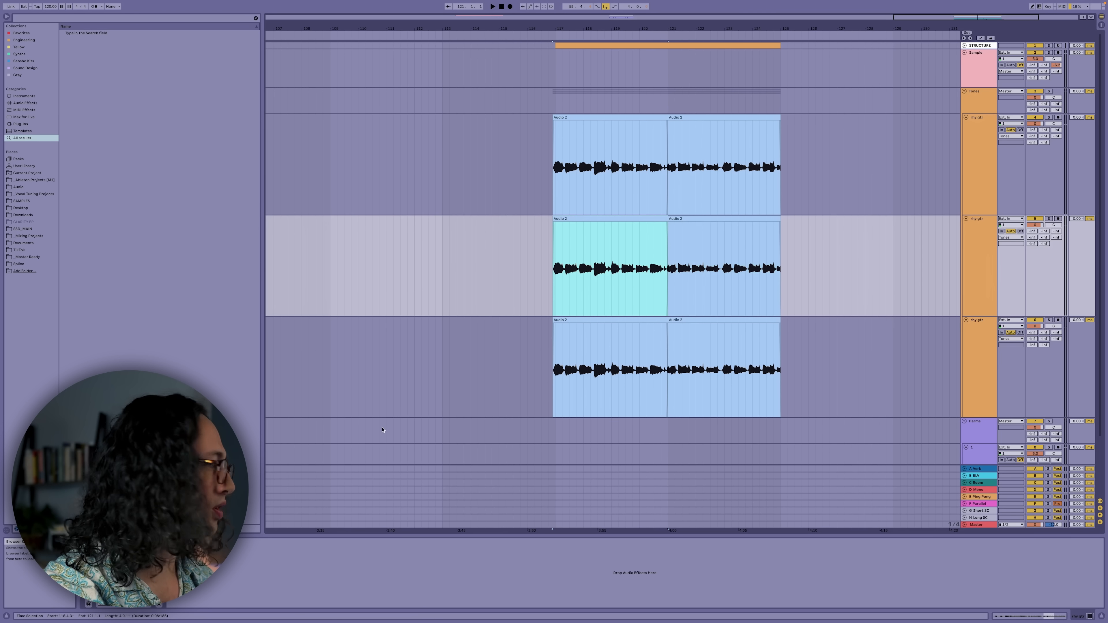
click(974, 273)
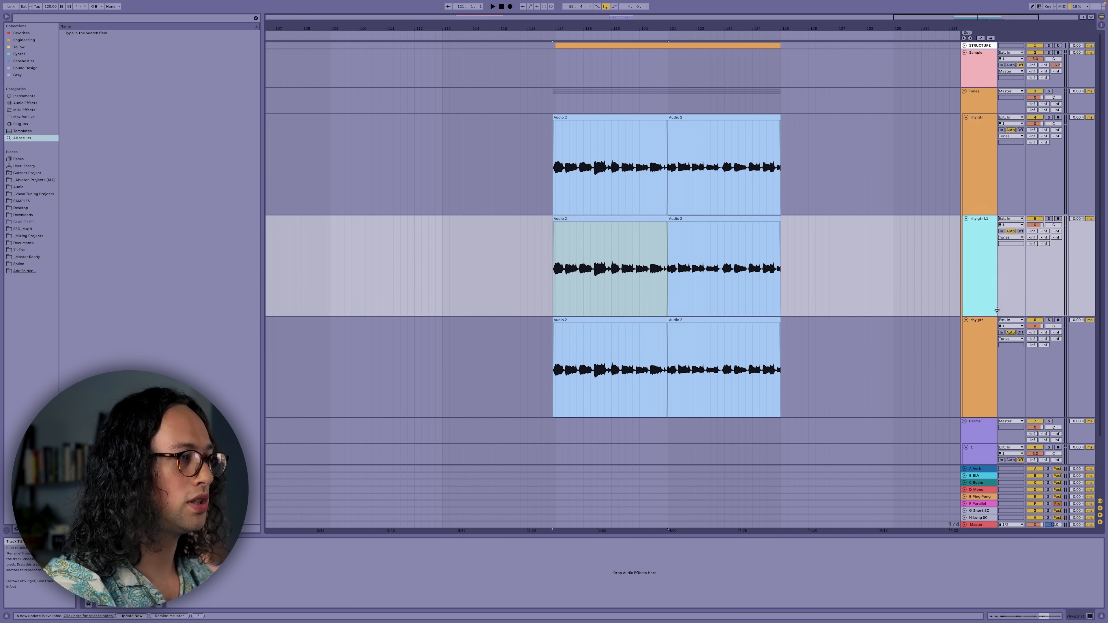
click(986, 340)
key(ctrl+r)
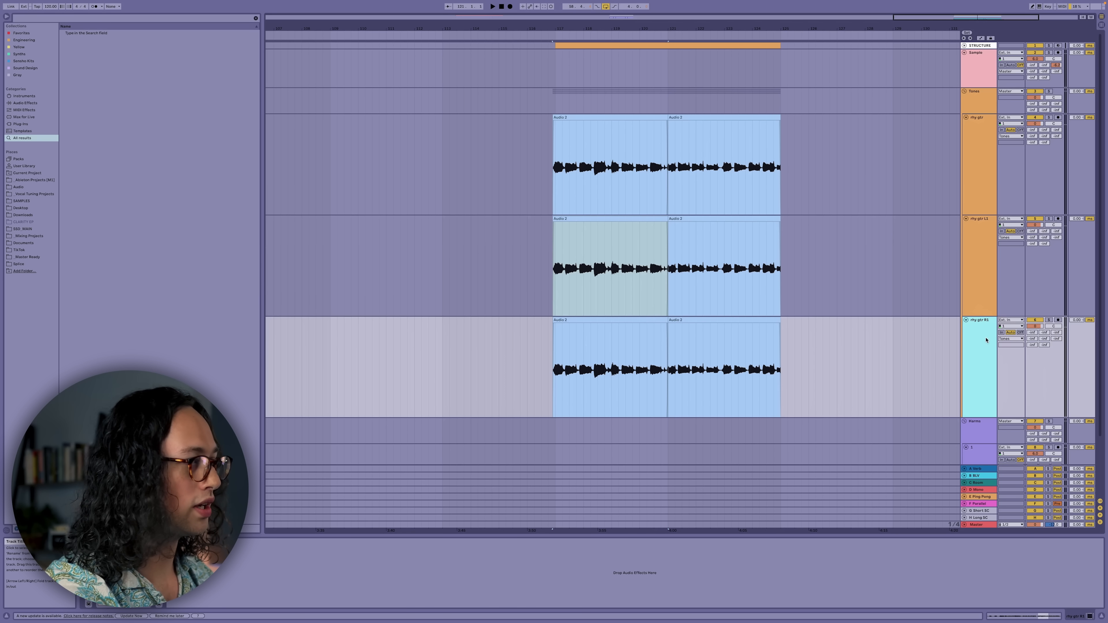
Open the Melodyne editor for the rhy gtr L1 track and place its window over the arrangement.
click(980, 293)
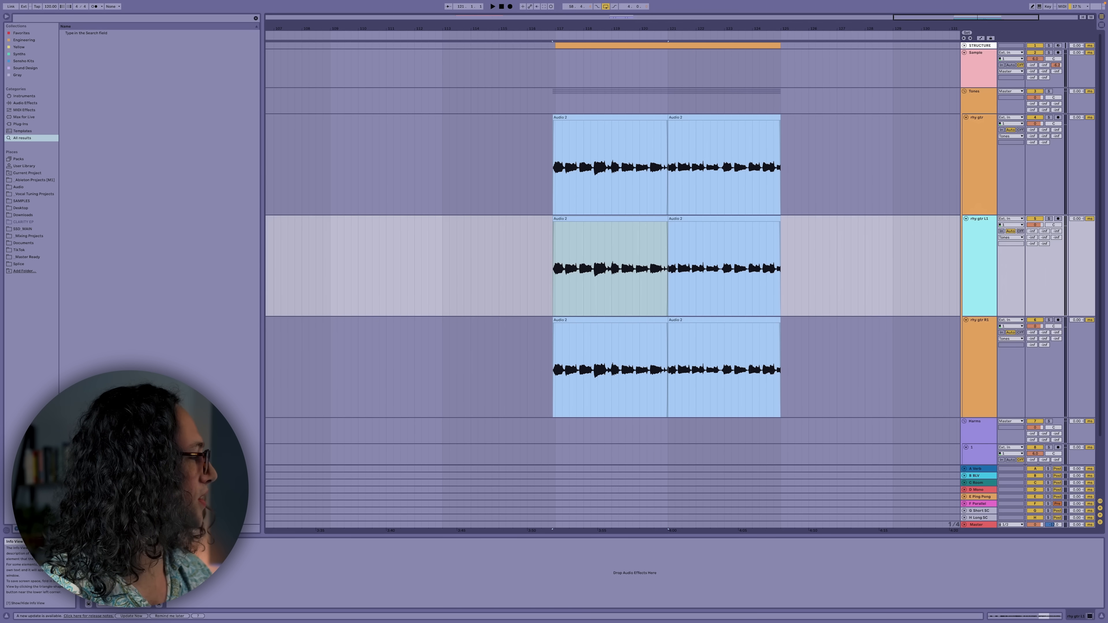
click(102, 542)
drag(441, 251, 397, 105)
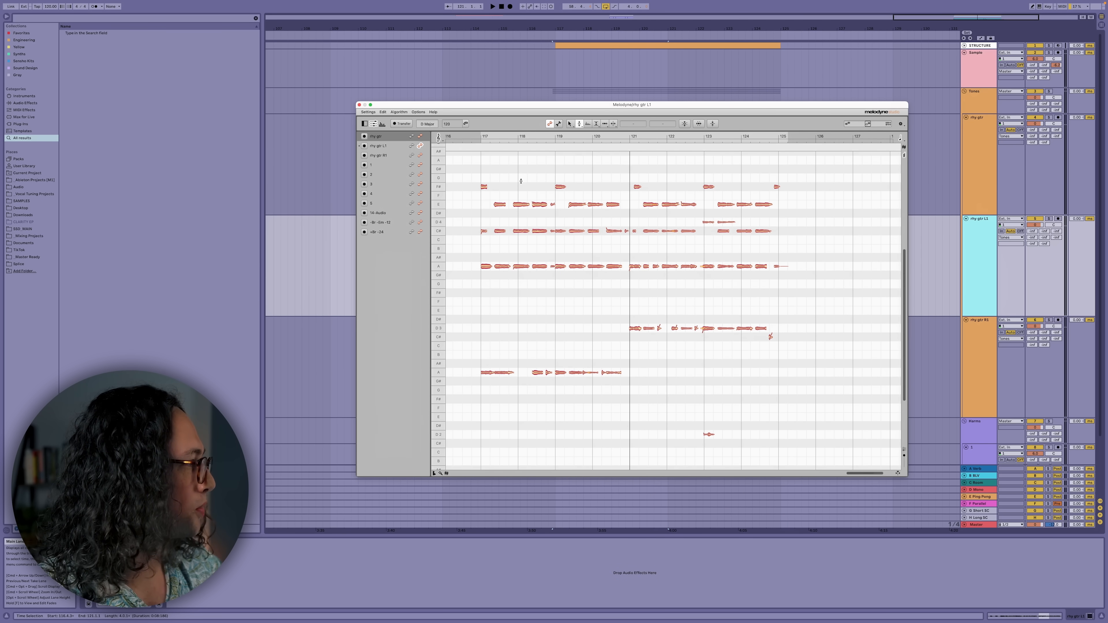
Add Pitch: Drastic and Timing: Moderate random deviations to all notes of the rhy gtr L1 track.
click(562, 188)
key(super+a)
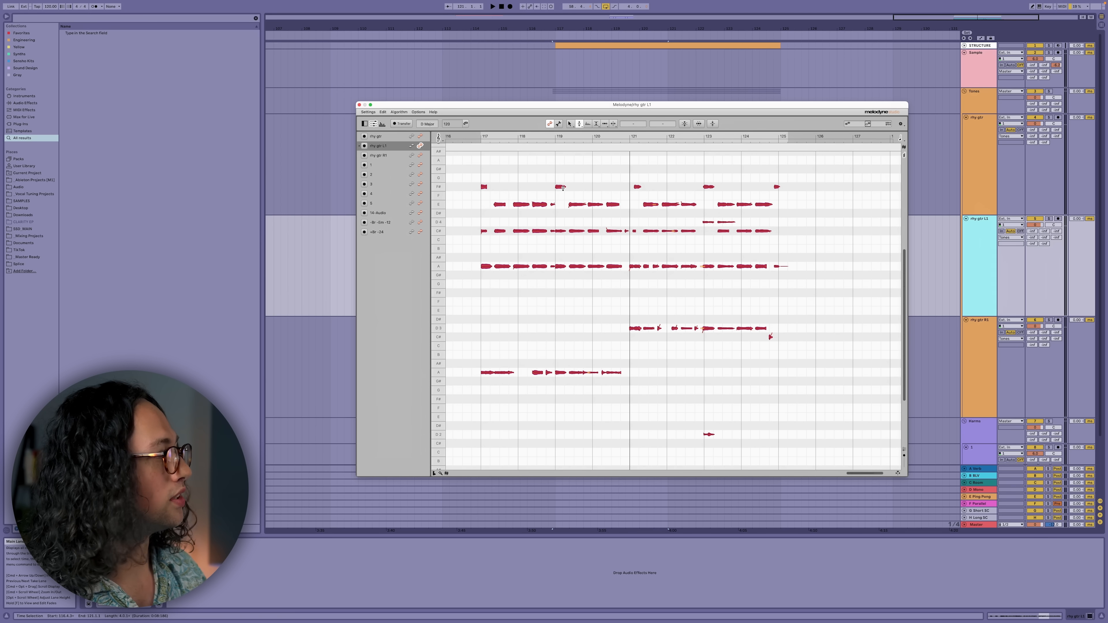
click(383, 112)
mouse_move(419, 151)
mouse_move(482, 151)
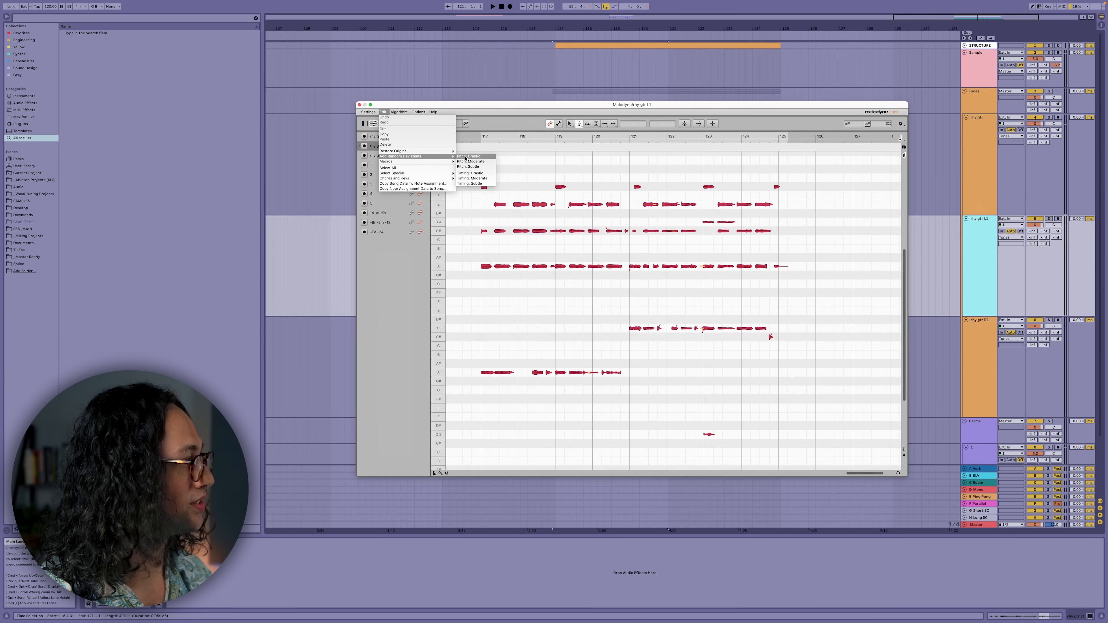
click(466, 157)
click(383, 113)
mouse_move(436, 152)
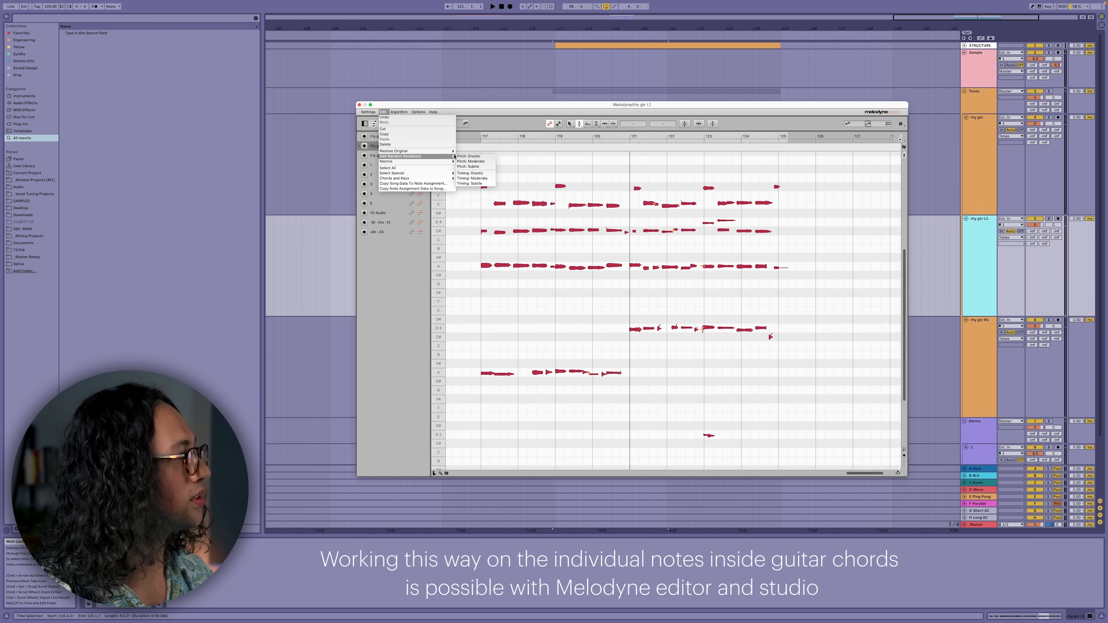
click(486, 179)
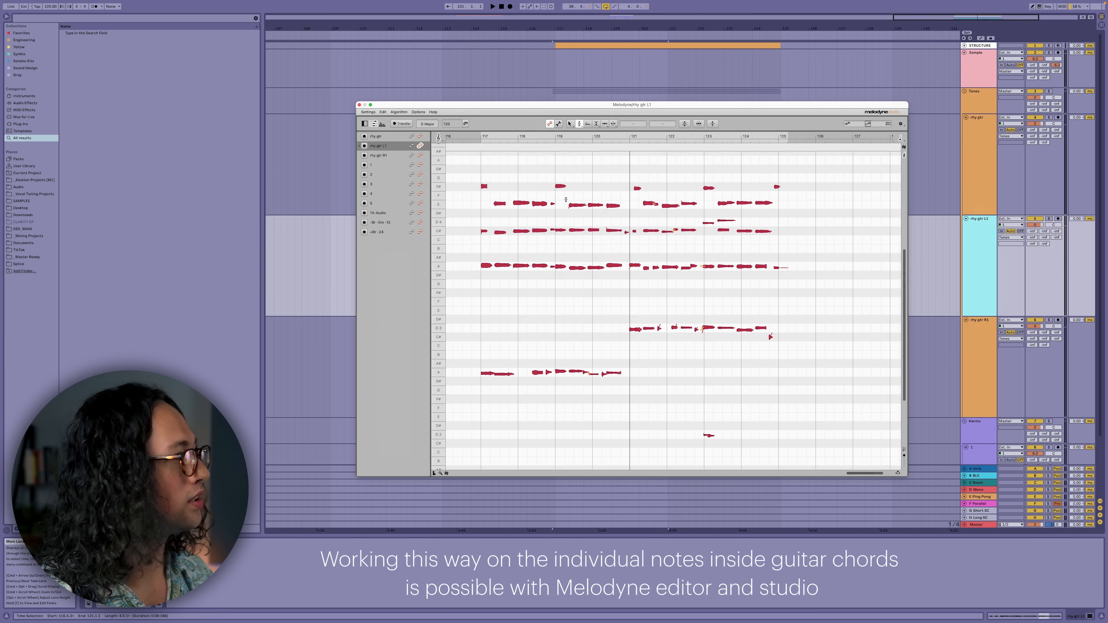
Add random pitch deviations and Timing: Moderate random deviations to all notes of the rhy gtr R1 track.
click(420, 156)
key(super+a)
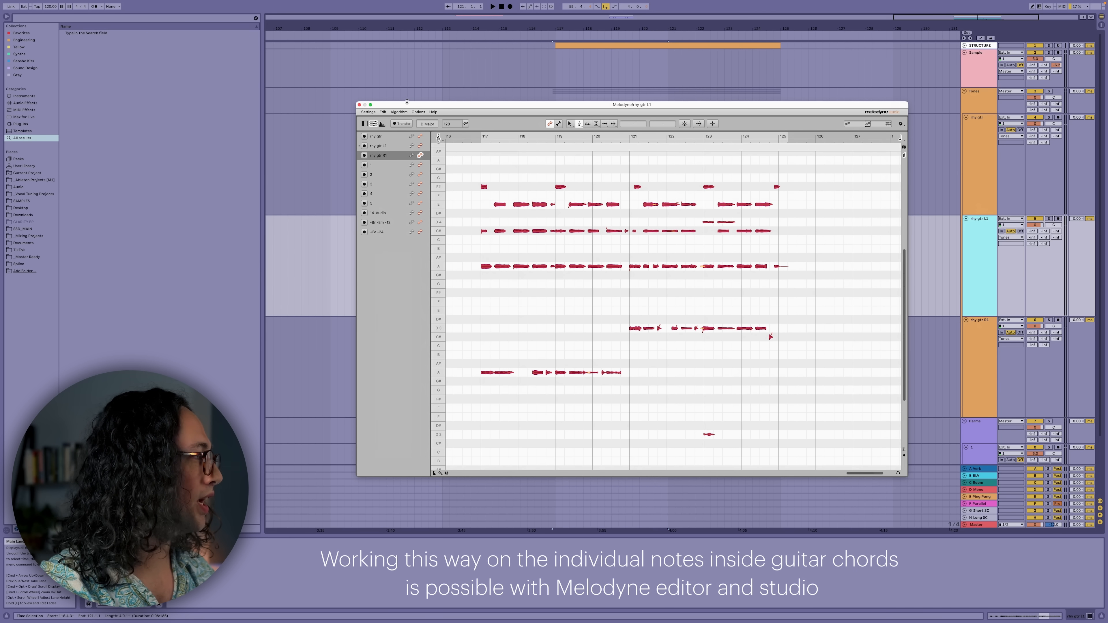
click(399, 112)
mouse_move(382, 112)
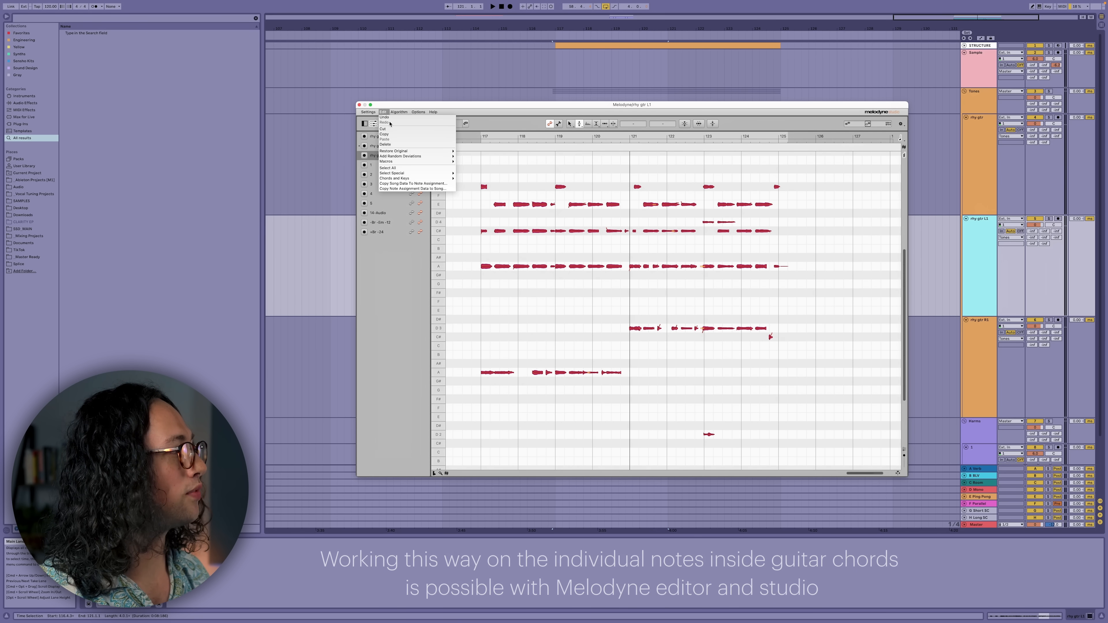
mouse_move(401, 157)
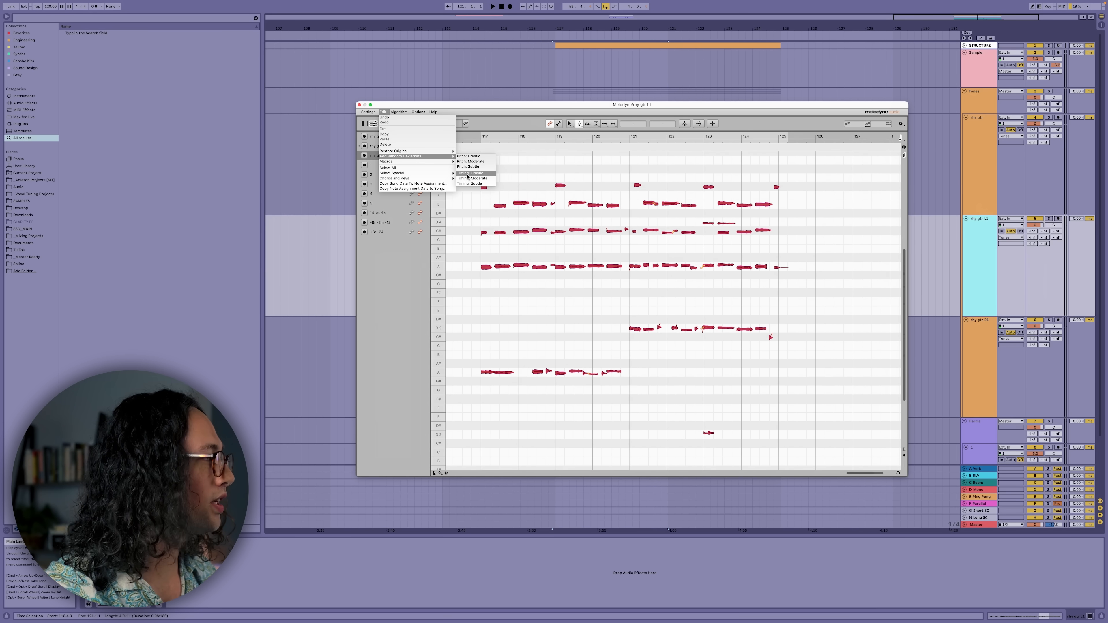
click(467, 179)
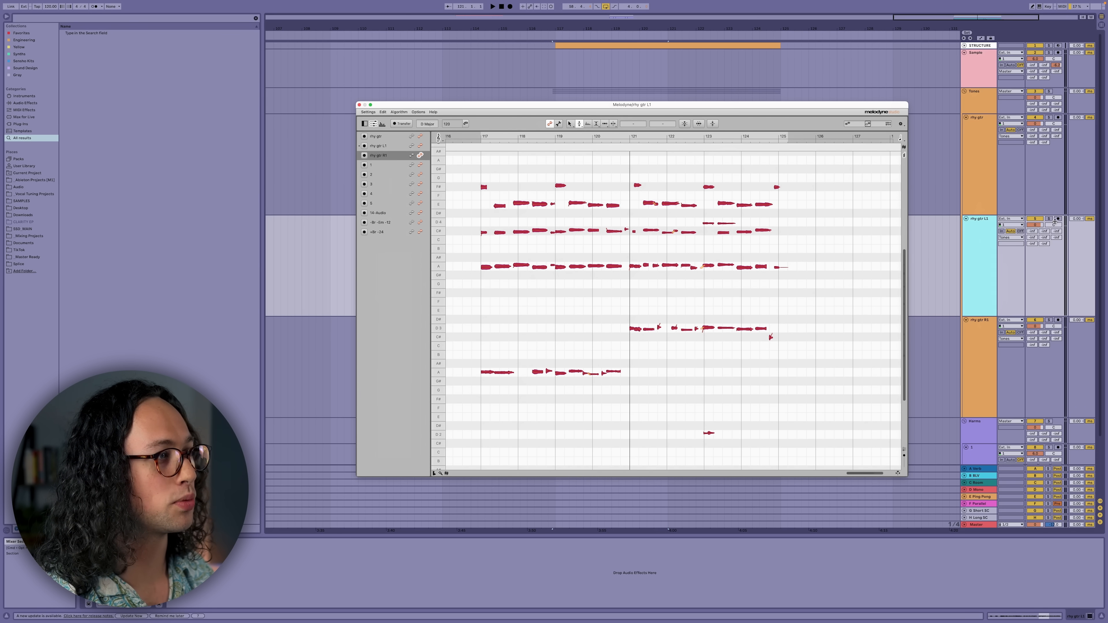
Pan the rhy gtr L1 and rhy gtr R1 tracks to opposite sides of the stereo field.
drag(1054, 222, 1054, 224)
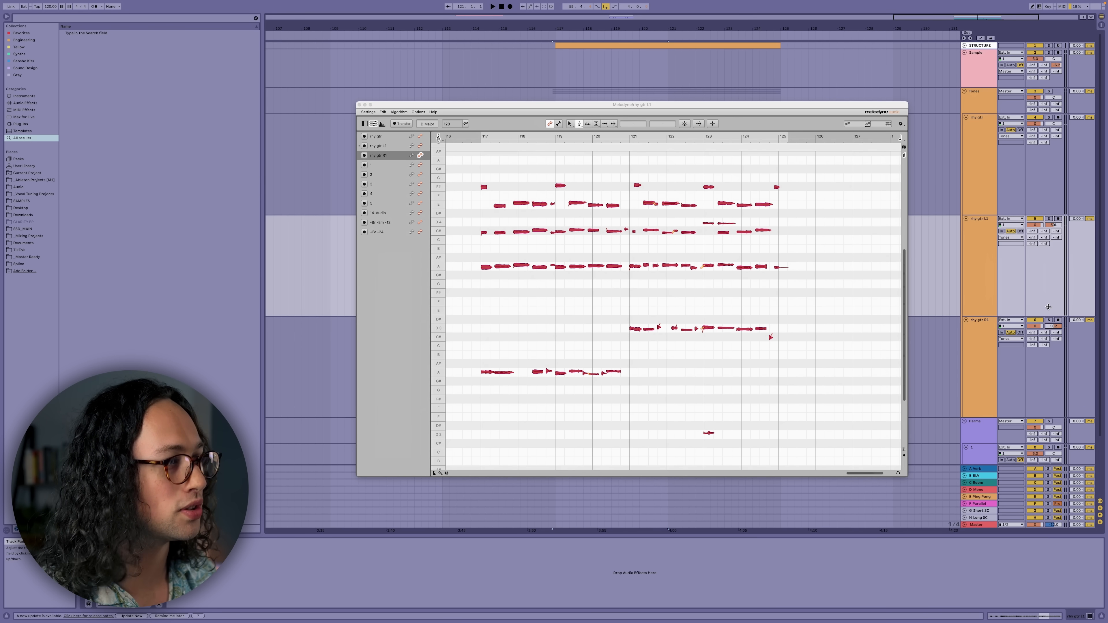
drag(728, 106, 743, 124)
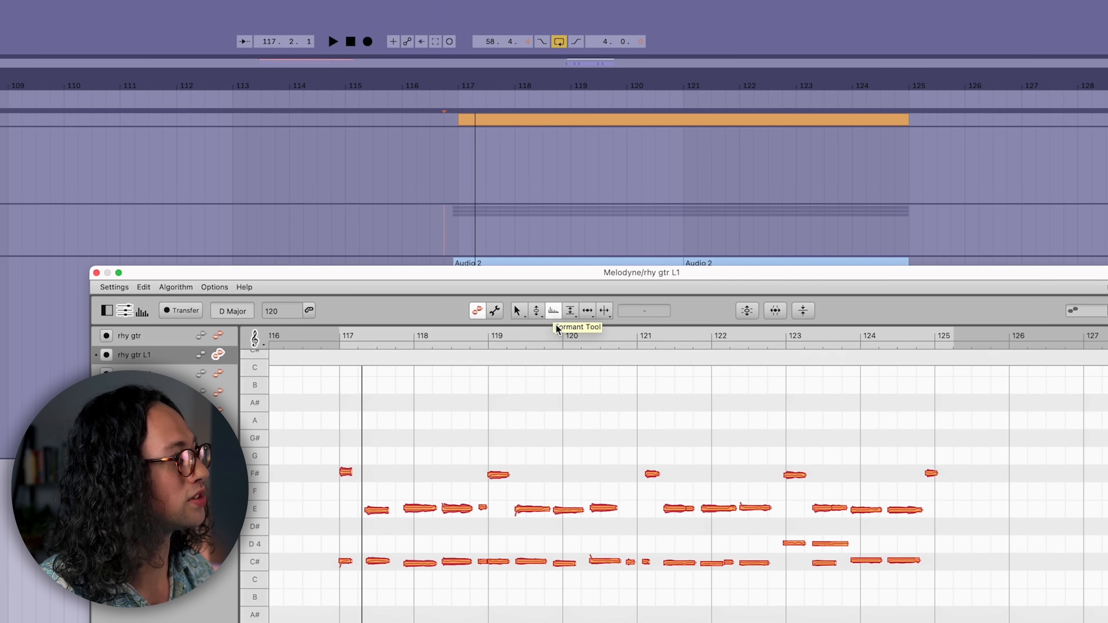
Try upward and downward formant shifts on all rhy gtr L1 notes during playback, settling on about +500 ct.
click(554, 317)
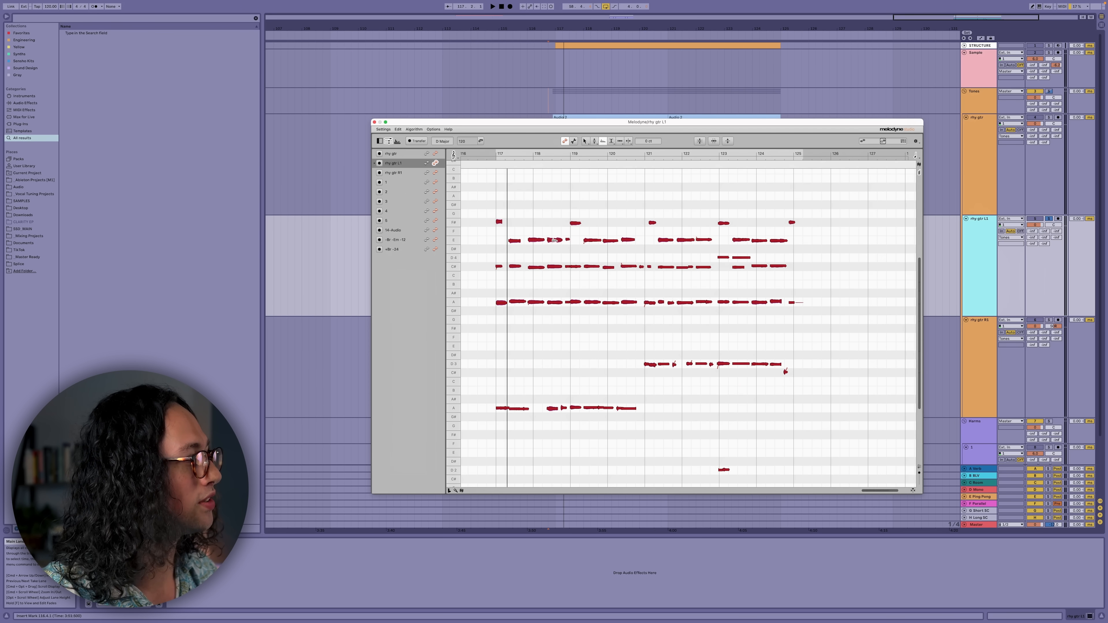
drag(556, 243, 553, 188)
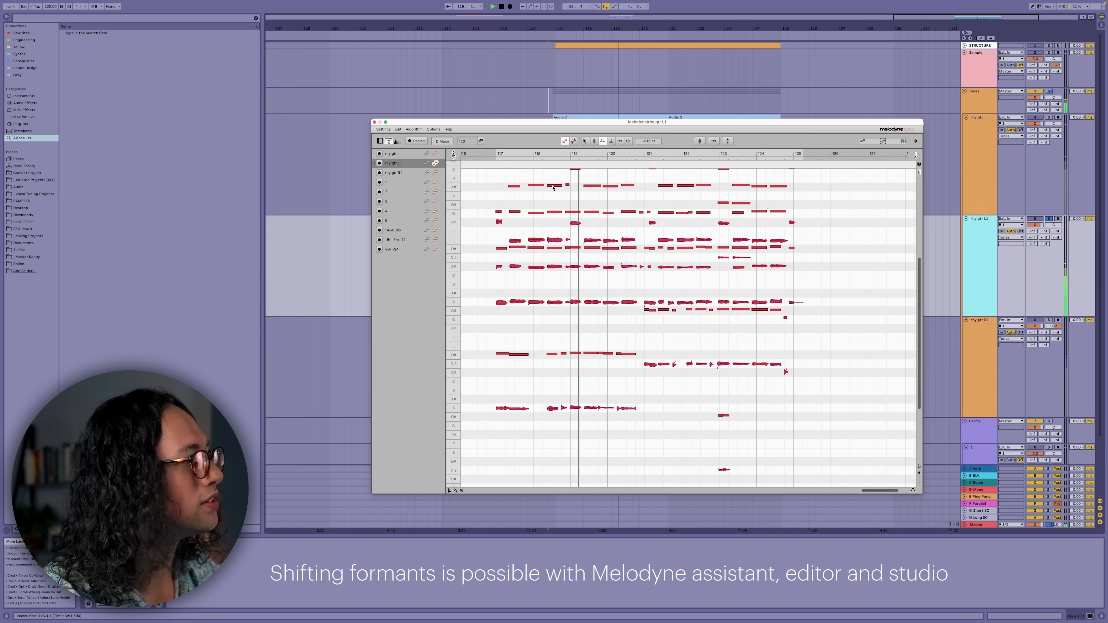
drag(553, 188, 569, 312)
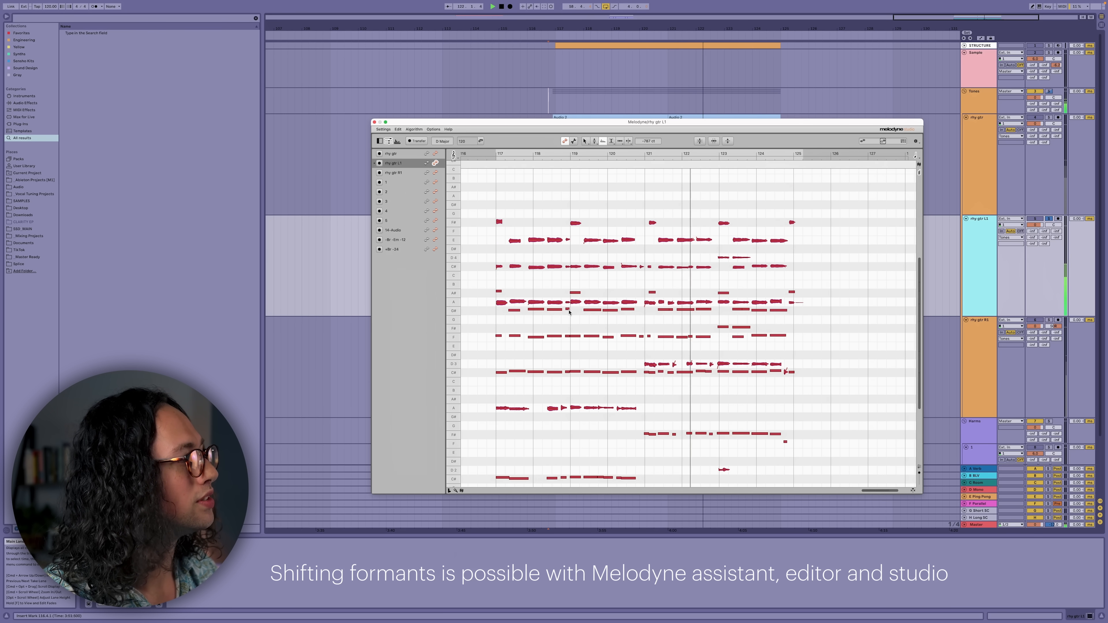
drag(569, 312, 565, 177)
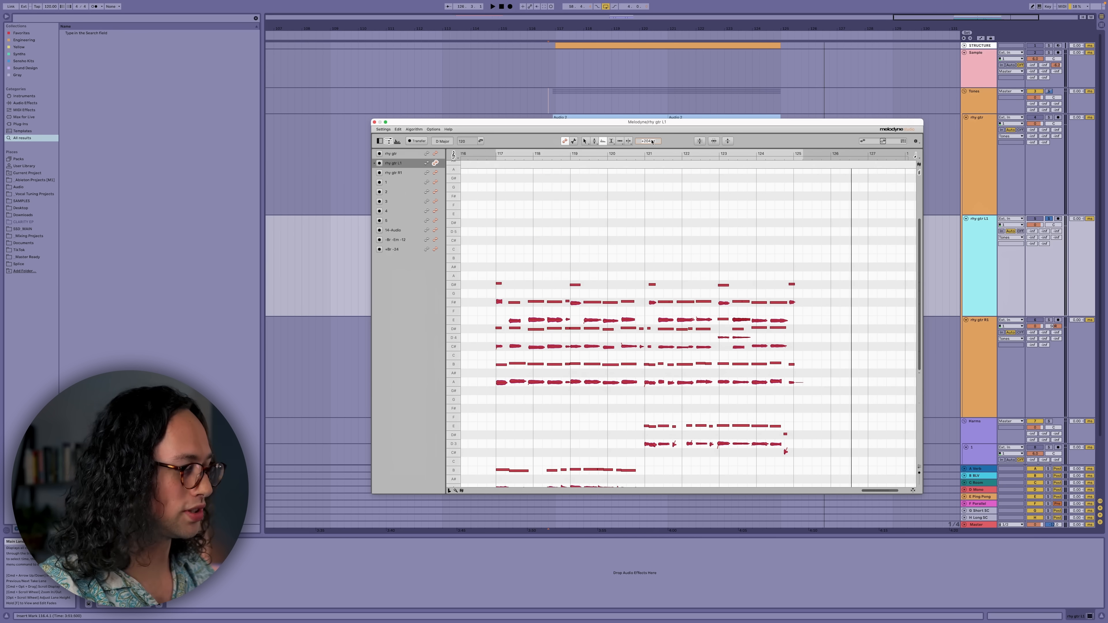
key(Return)
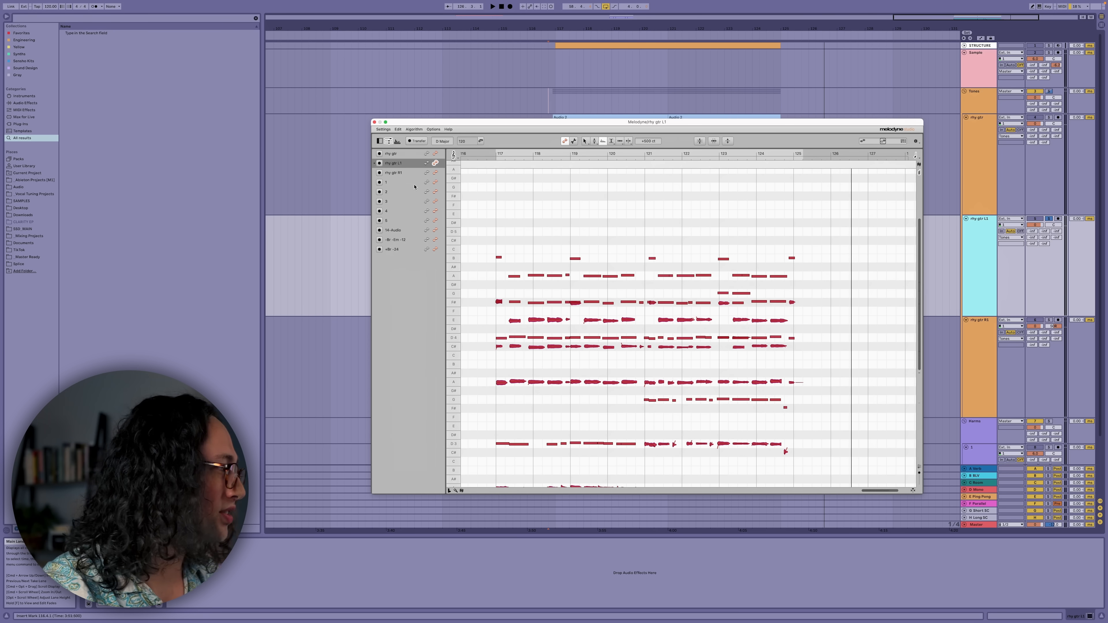
Shift the formants of all rhy gtr R1 notes down by about 540 ct.
click(434, 173)
key(super+a)
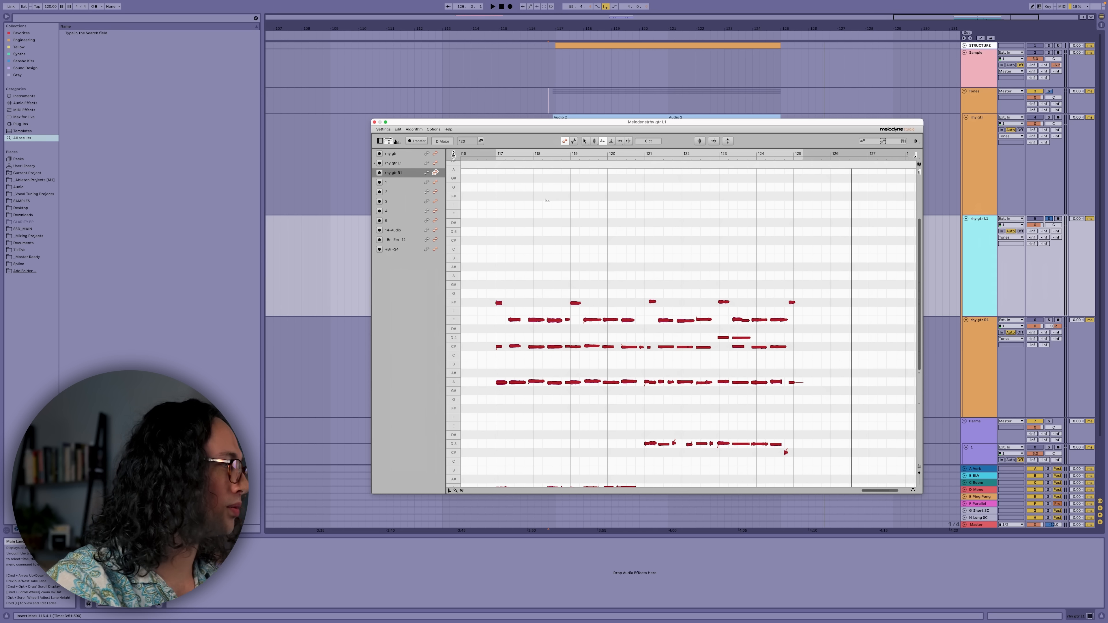
drag(648, 143, 652, 163)
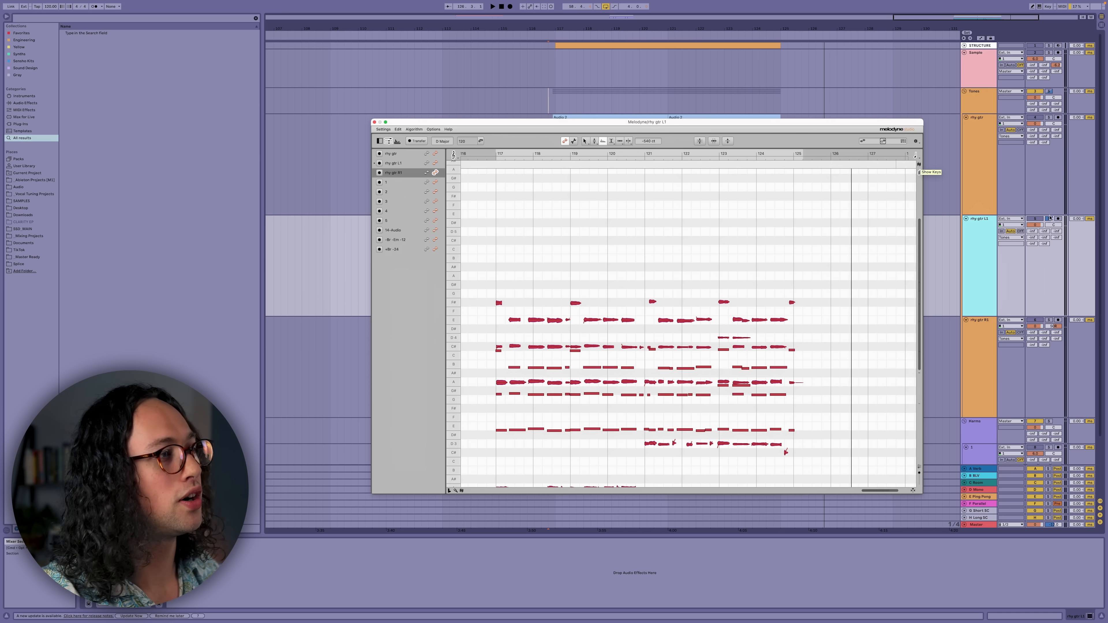
Play back the rhy gtr L2 double in solo, followed by the rhy gtr R2 double.
click(1054, 251)
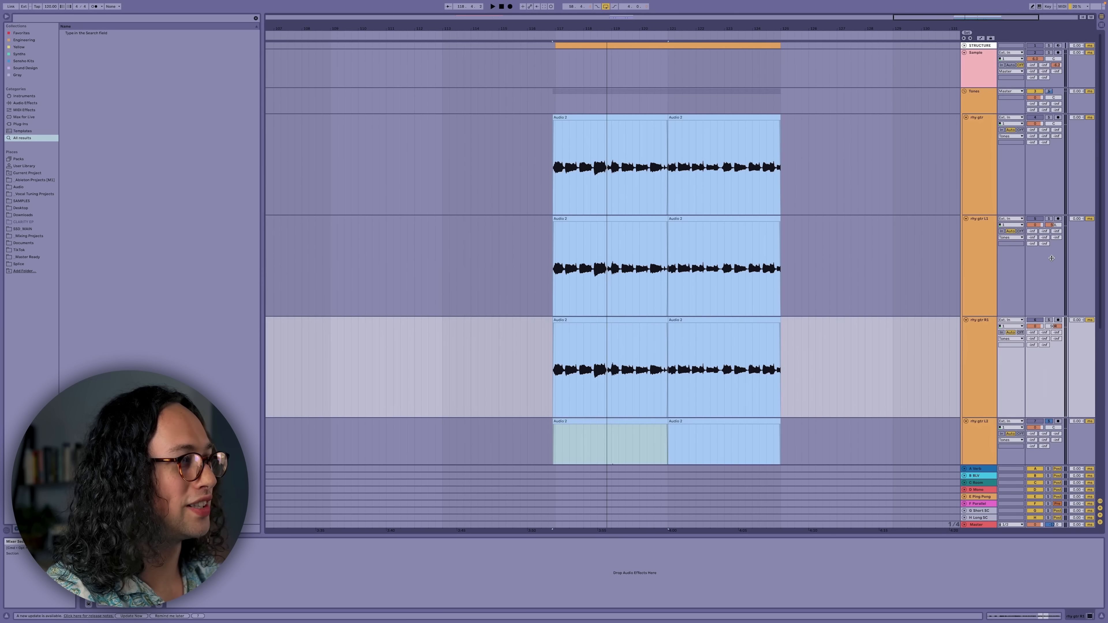
scroll(1052, 258, down, 4)
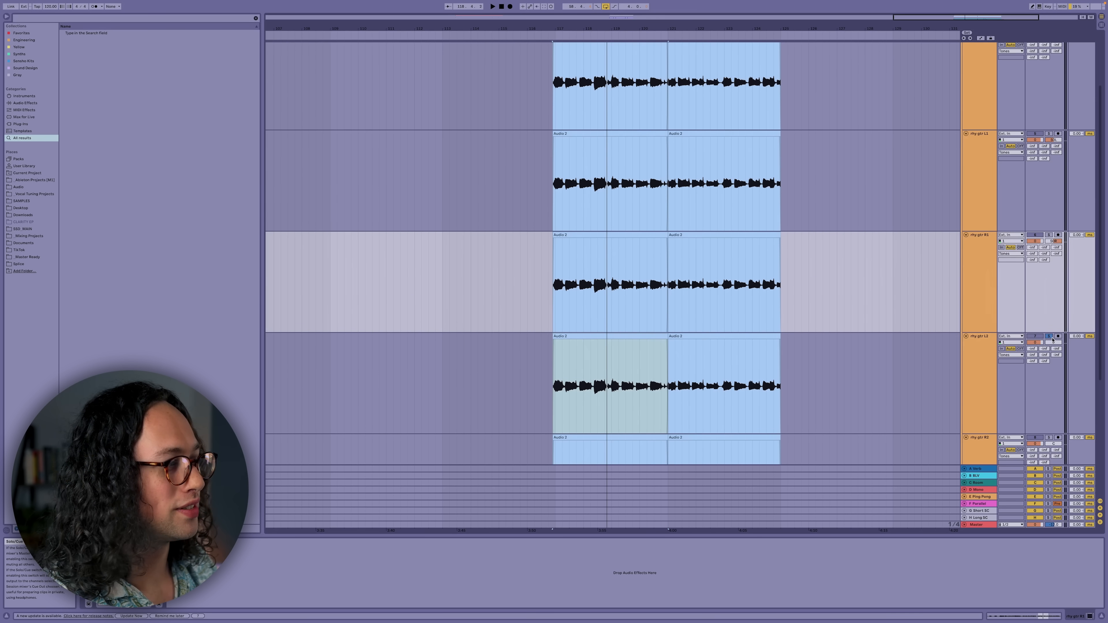
key(space)
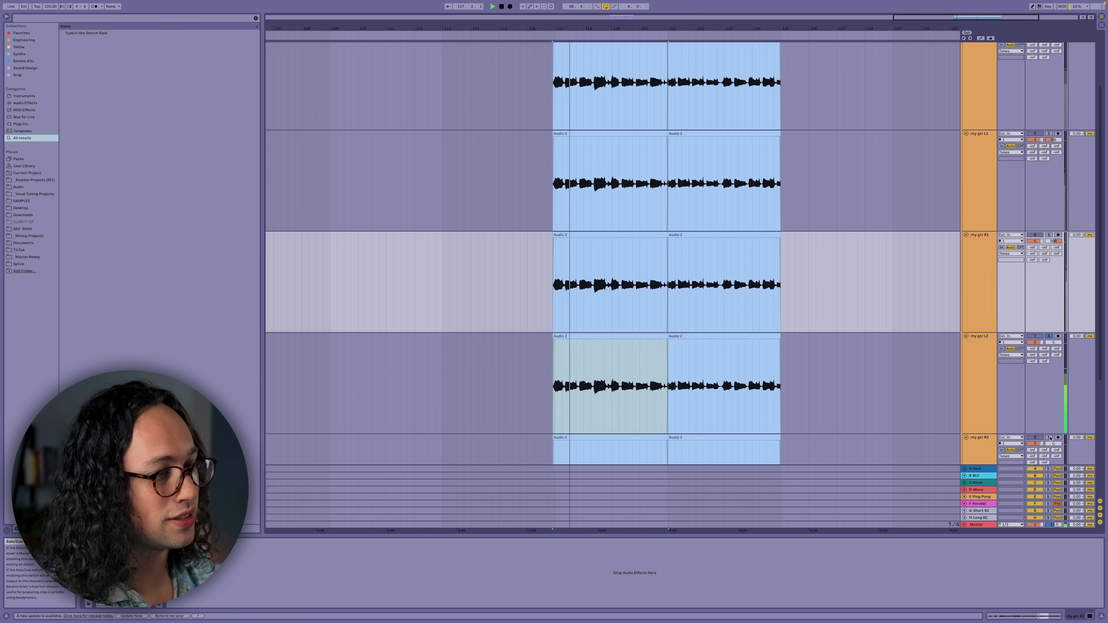
click(1050, 437)
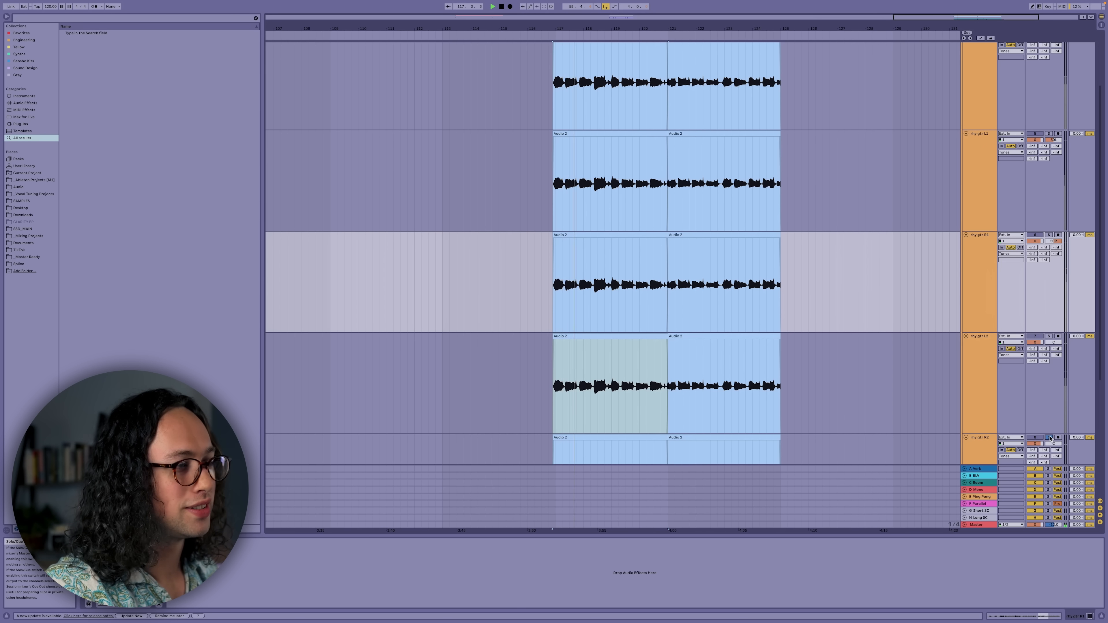
Play the full guitar stack from the start of the clips and compare it with the original rhy gtr track soloed.
scroll(1050, 432, up, 4)
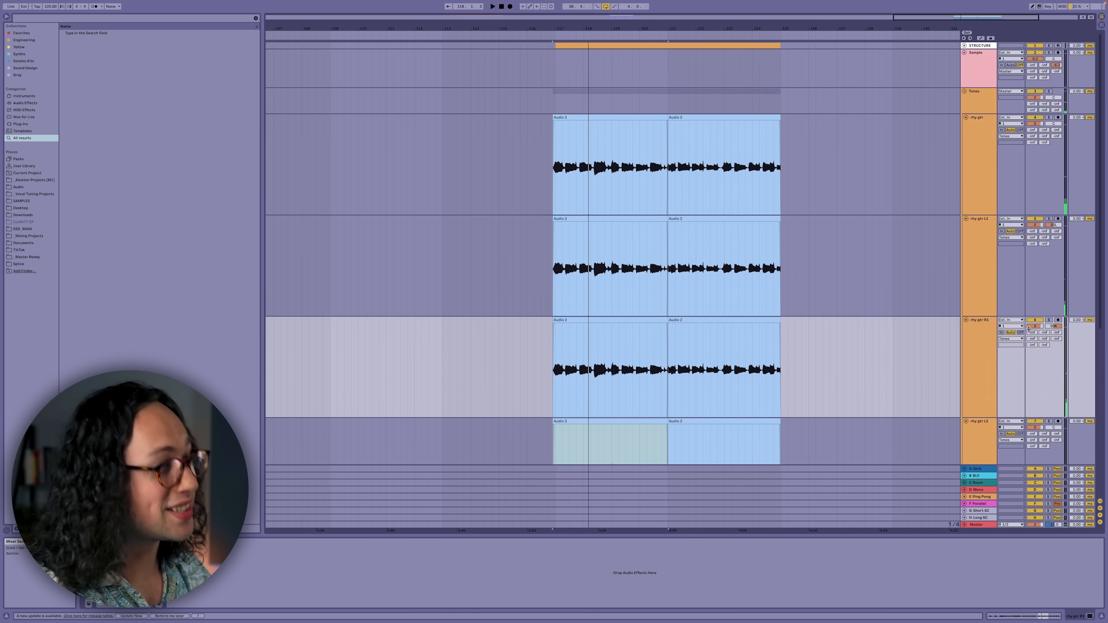
click(557, 126)
key(space)
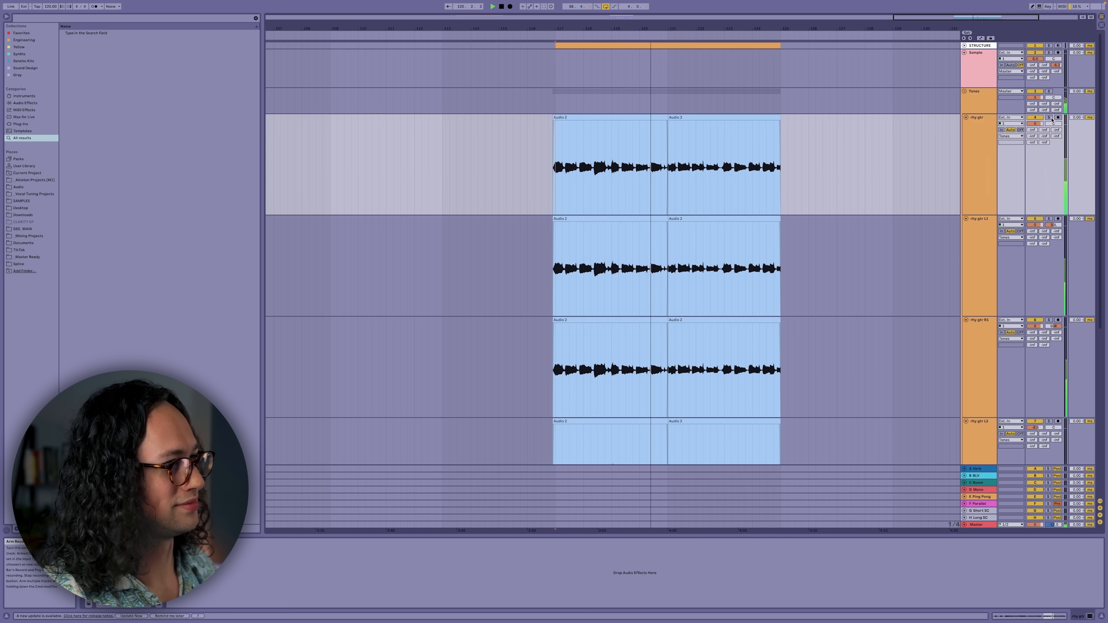
click(1049, 117)
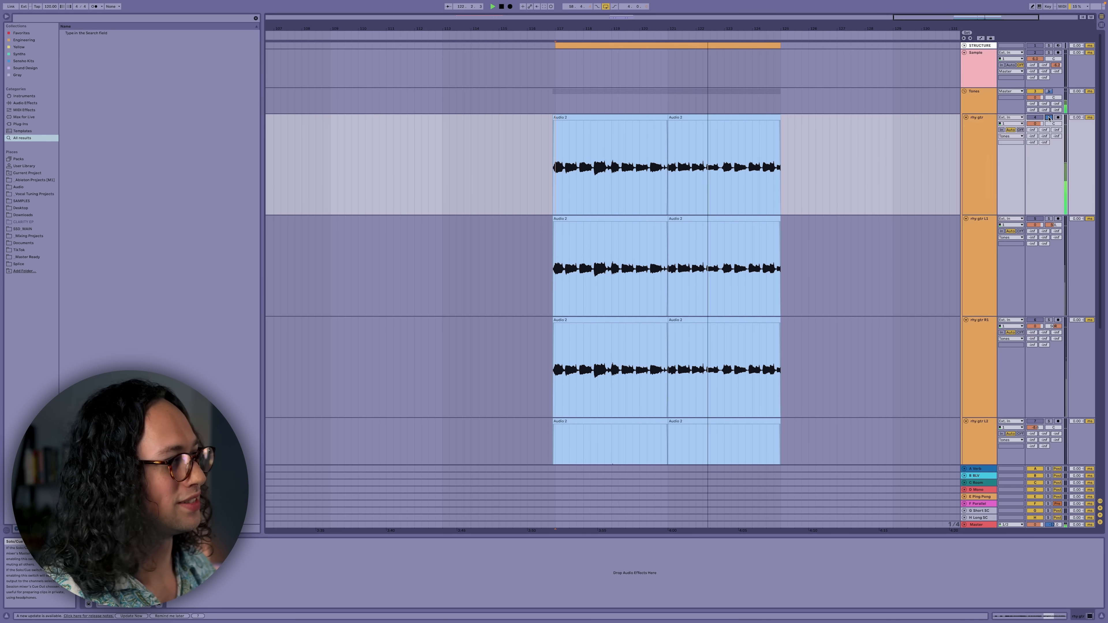
click(1049, 118)
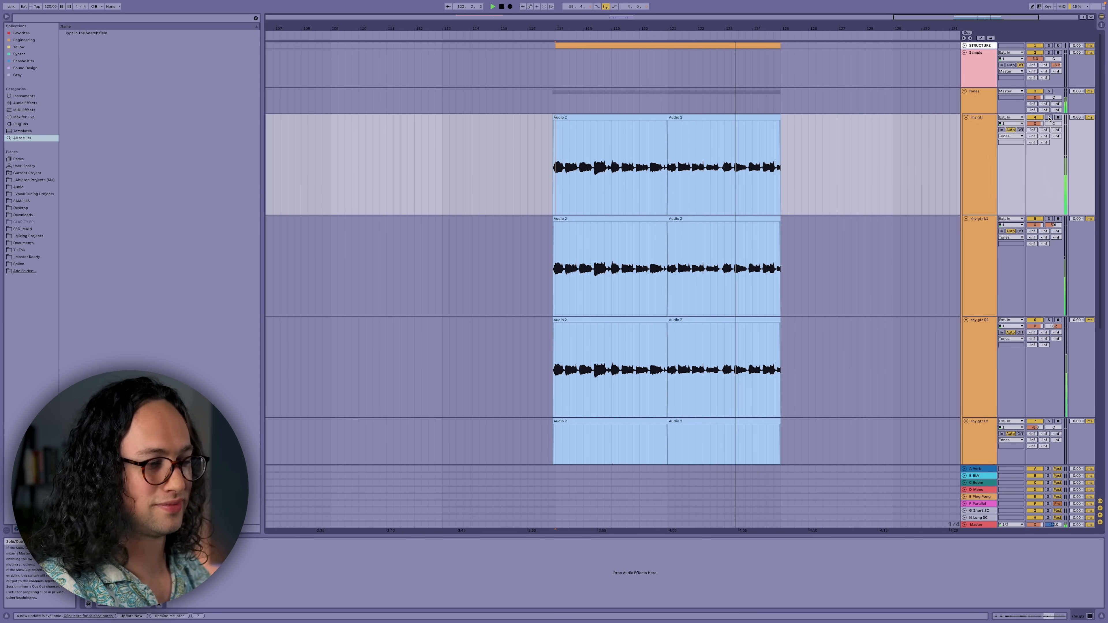